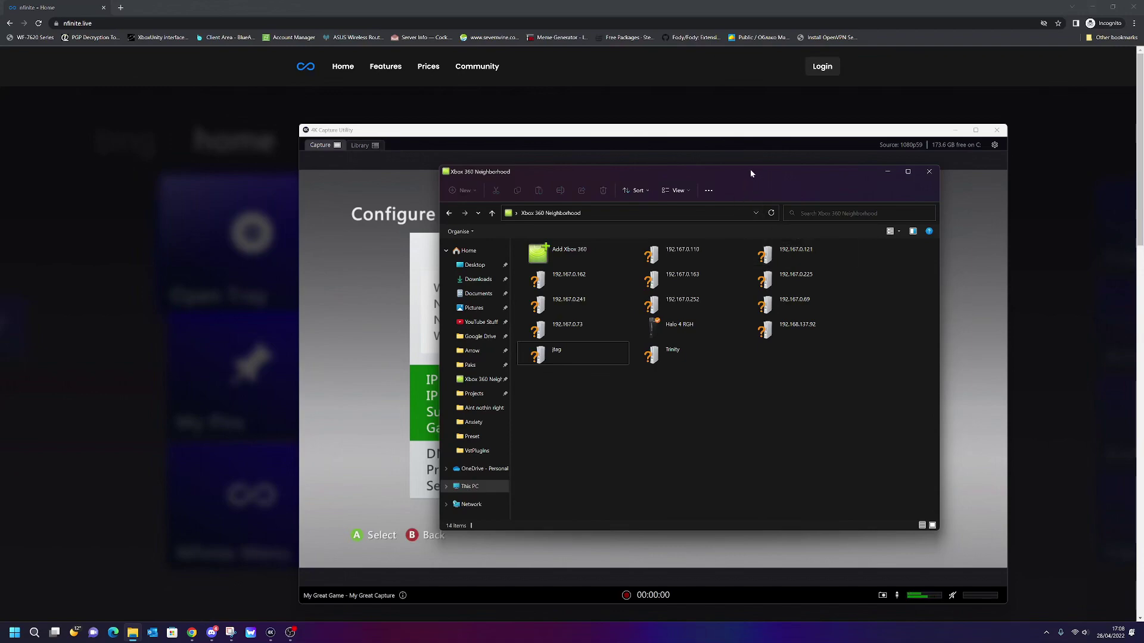
Place the Xbox 360 Neighborhood window on the left and the console feed on the right
mouse_move(750, 171)
mouse_down()
mouse_move(579, 182)
mouse_move(434, 215)
mouse_move(360, 191)
mouse_up()
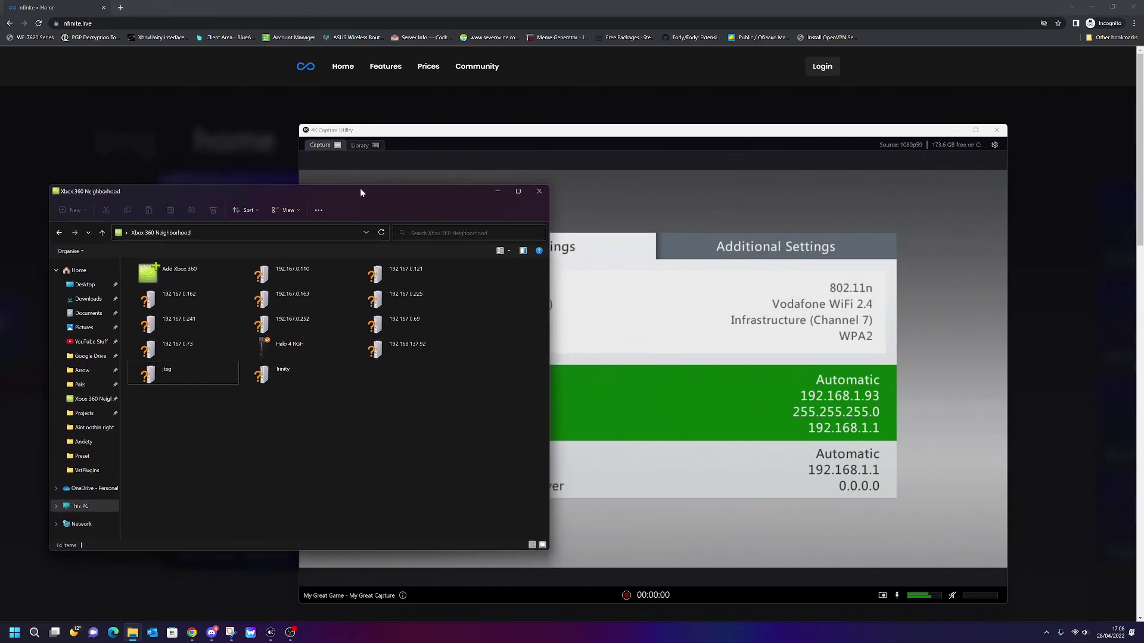
drag(361, 190, 319, 191)
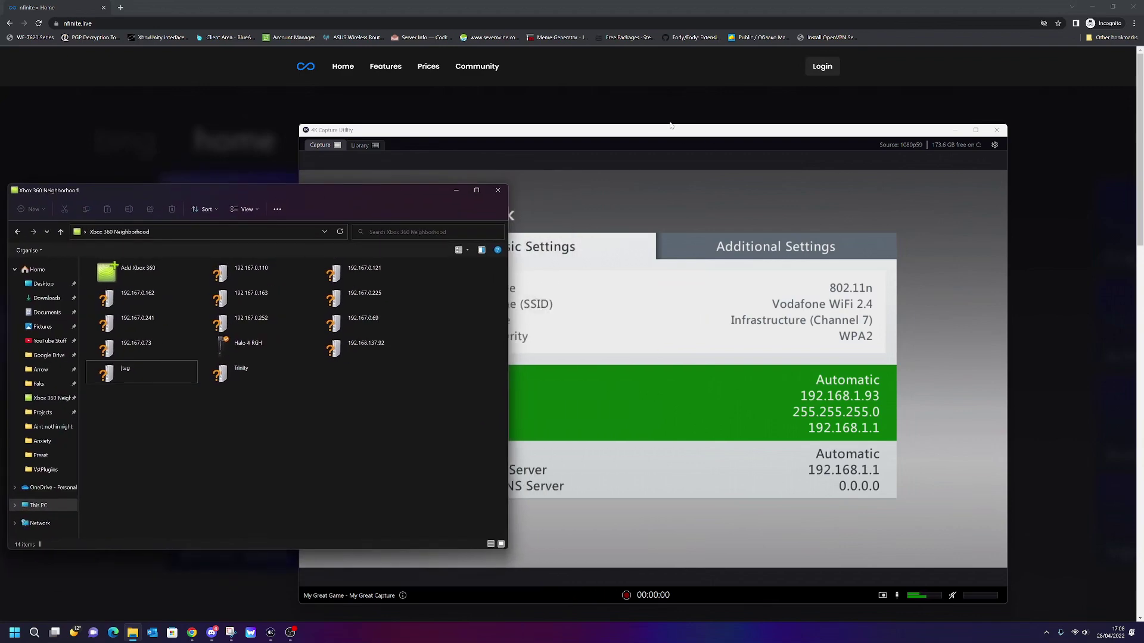
drag(665, 134, 742, 123)
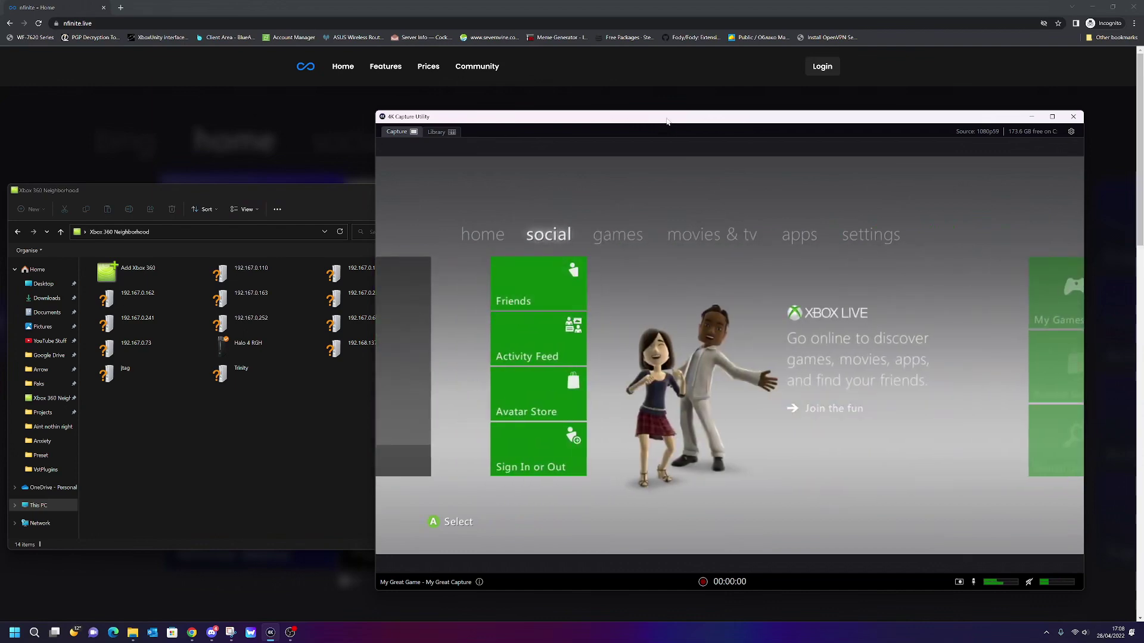
drag(663, 122, 689, 120)
mouse_move(318, 190)
mouse_down()
mouse_move(390, 174)
mouse_move(369, 174)
mouse_up()
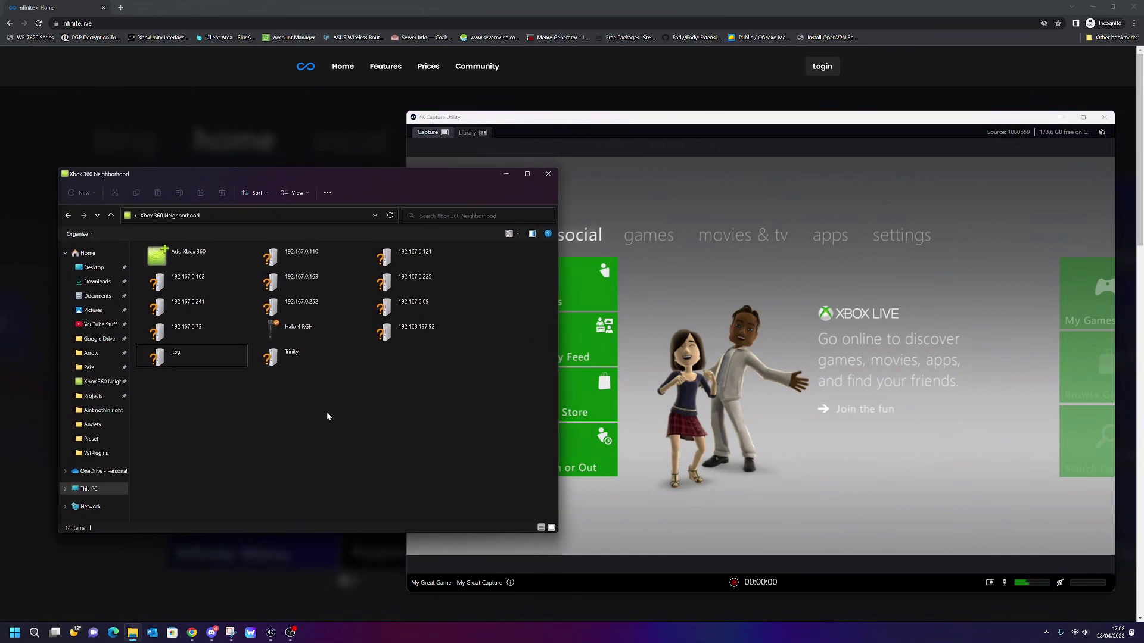
Open the Halo 4 RGH console's Retail Hard Drive Emulation (HDD:) drive
double_click(297, 332)
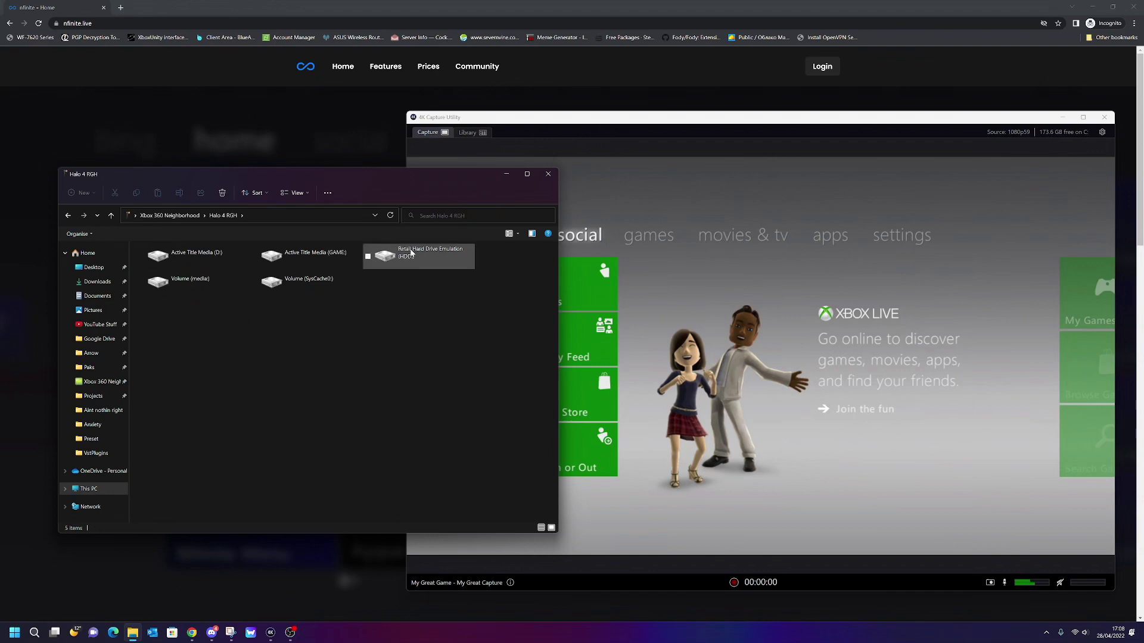
click(420, 255)
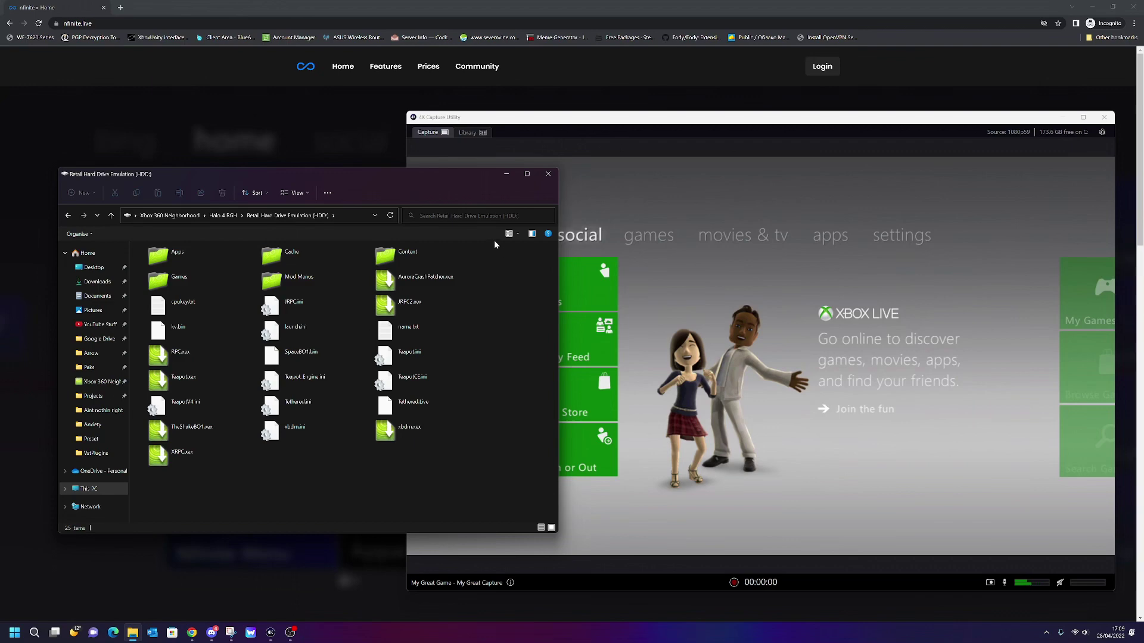
Download Nfinite-1.5.0.zip from the Nfinite website and open it
click(322, 122)
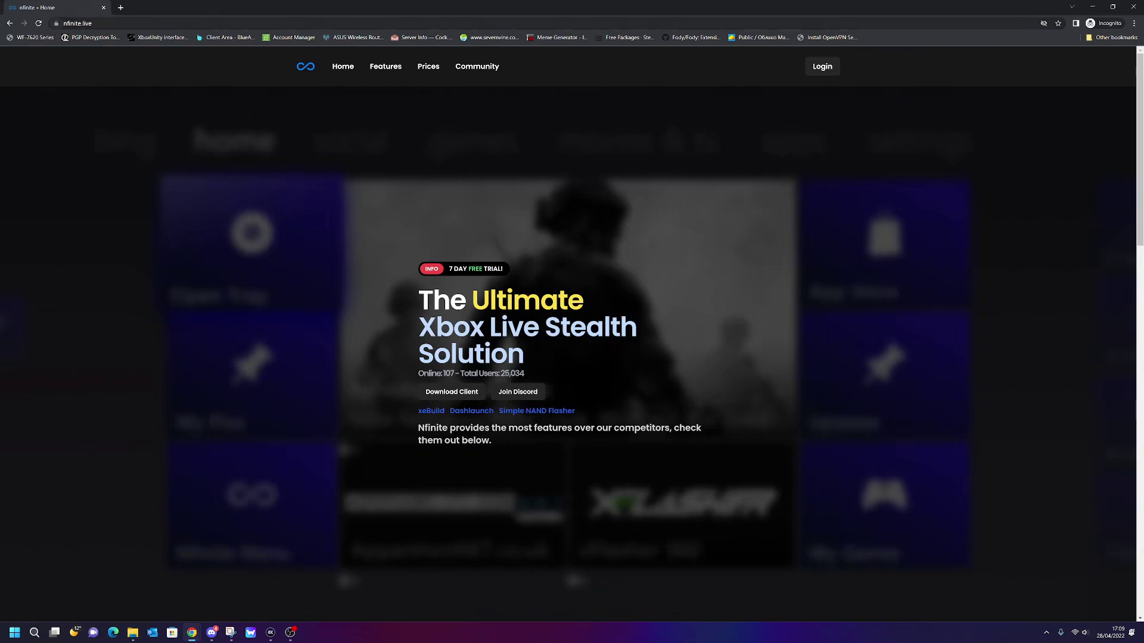
click(457, 396)
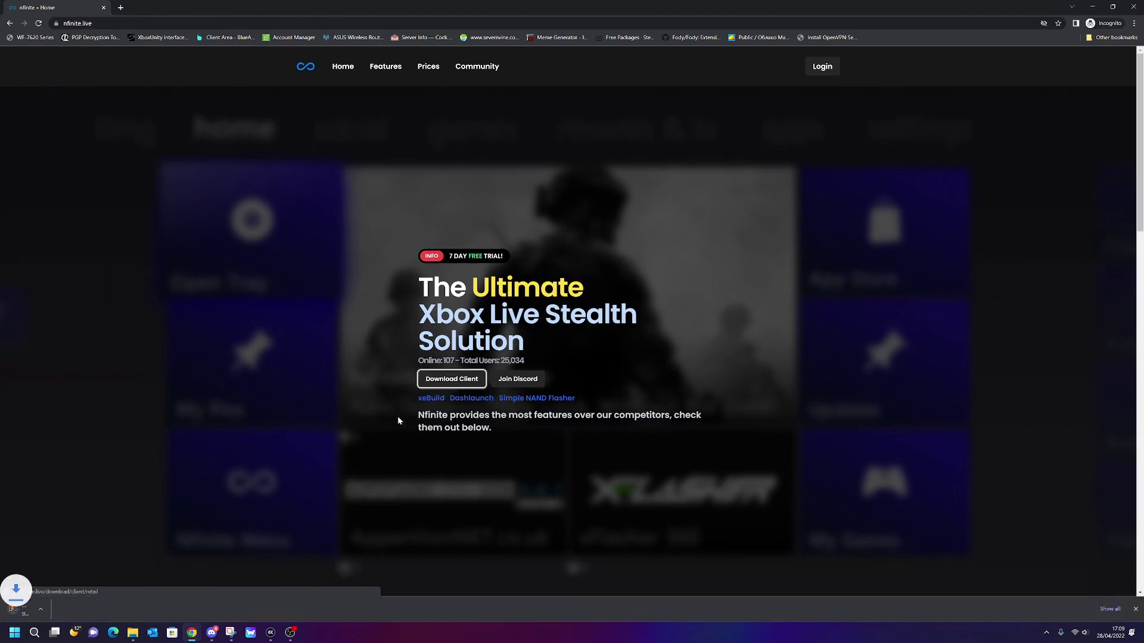
click(50, 610)
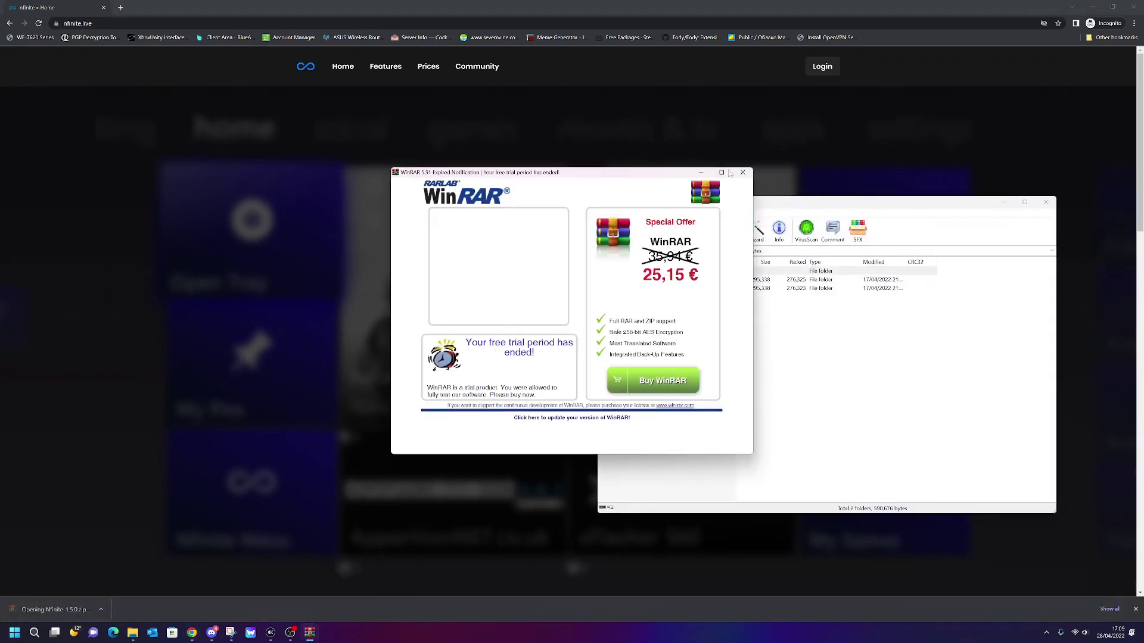
Dismiss the trial notice and extract the archive to Downloads\Nfinite-1.5.0
click(741, 173)
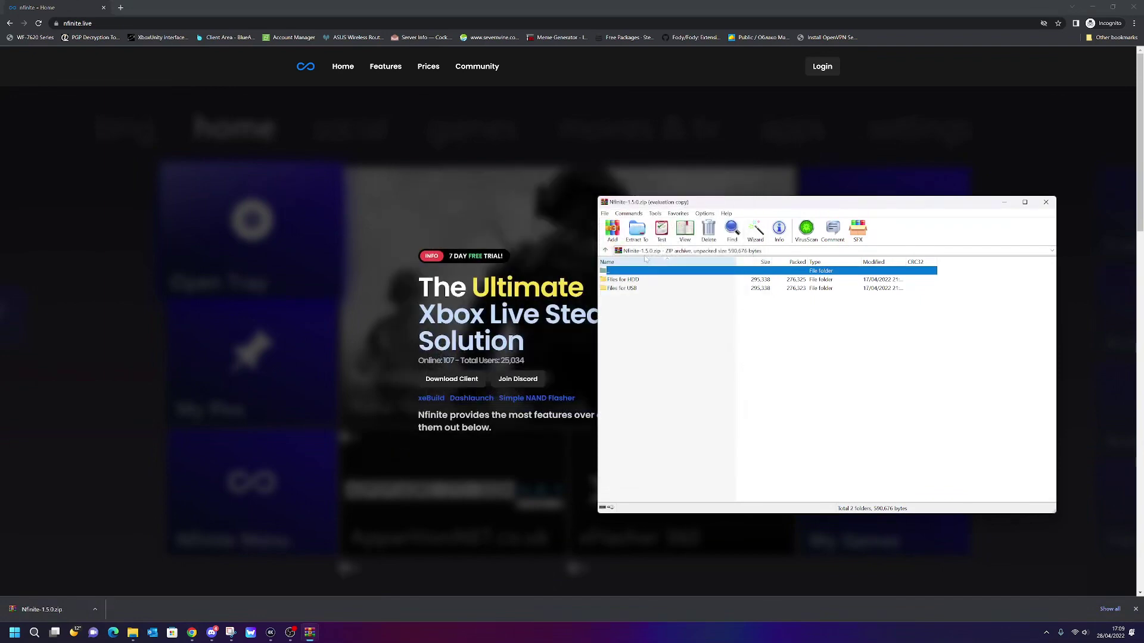
click(637, 231)
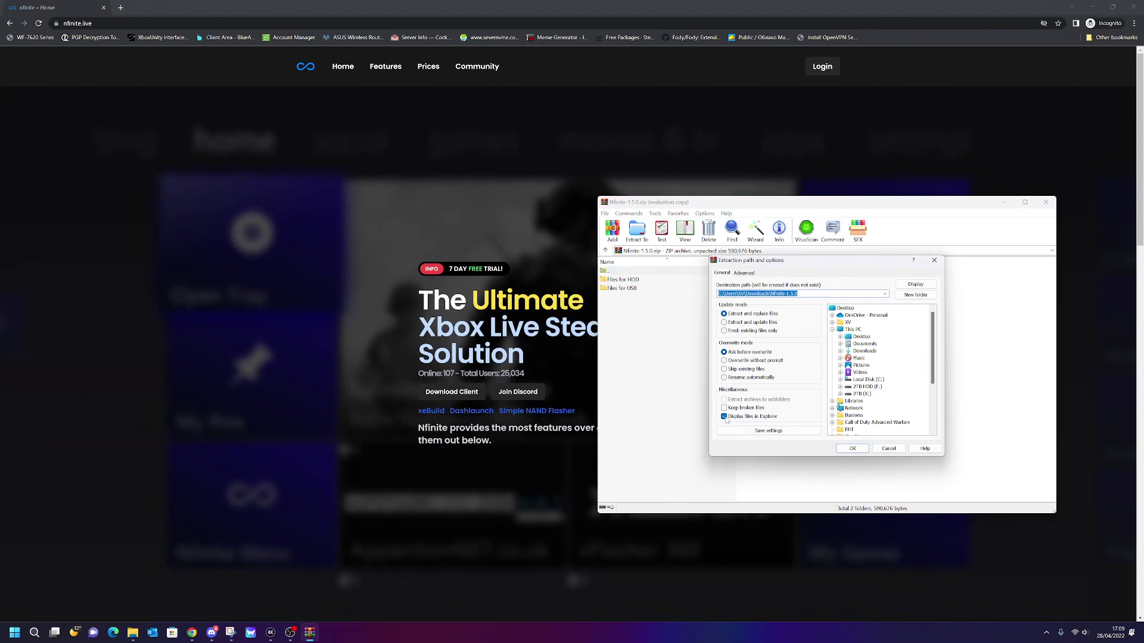
click(851, 449)
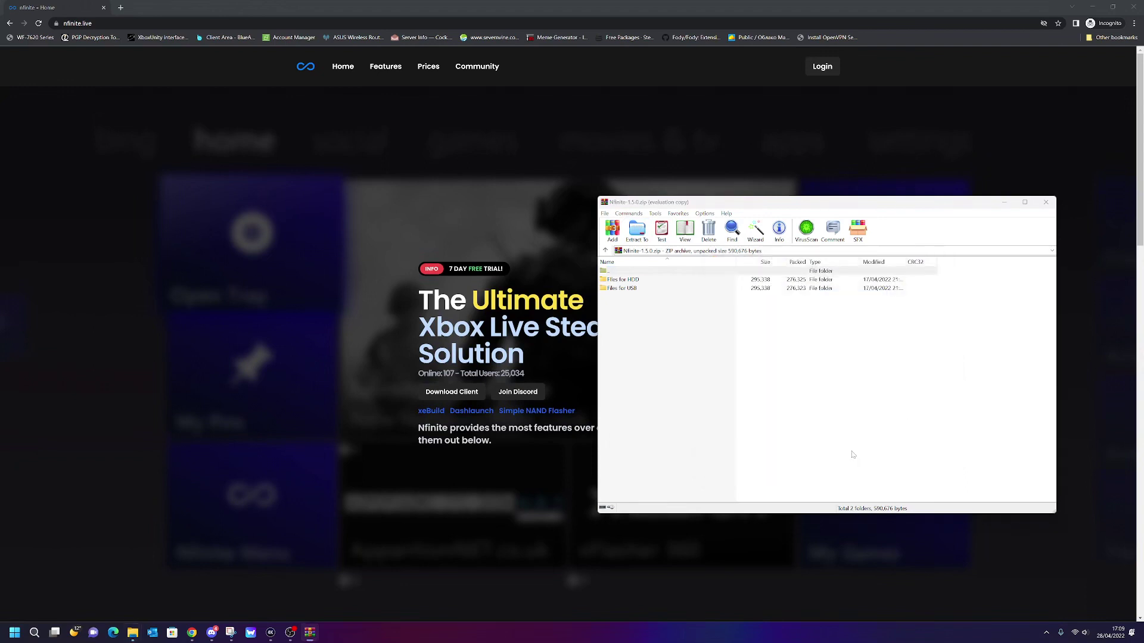
Close WinRAR and open Files for HDD beside the console HDD window
click(1045, 202)
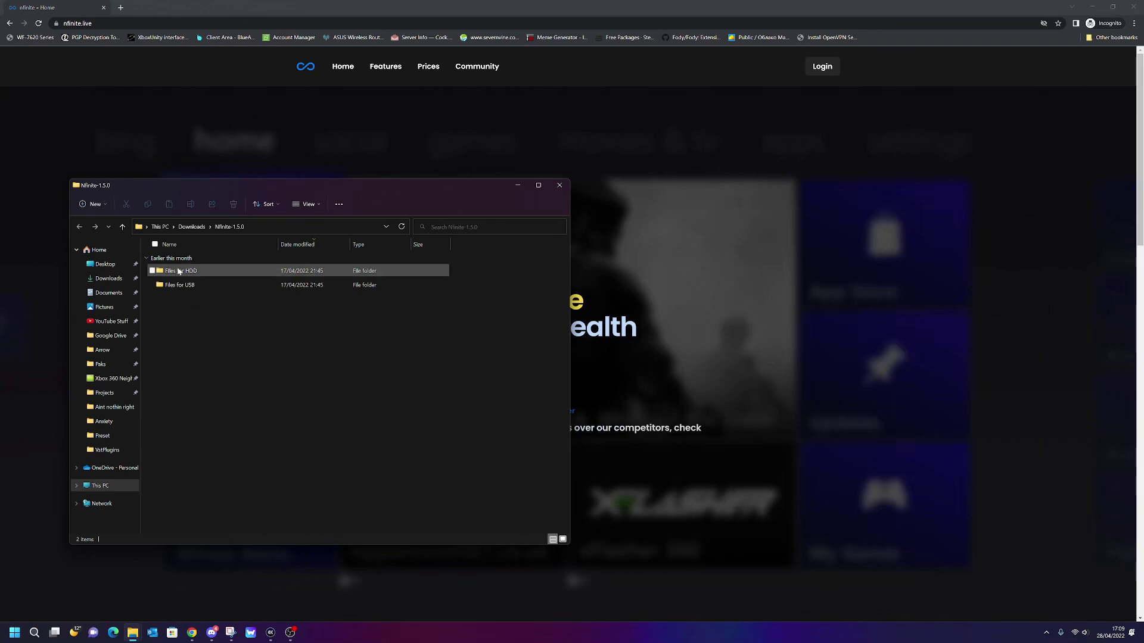
double_click(178, 271)
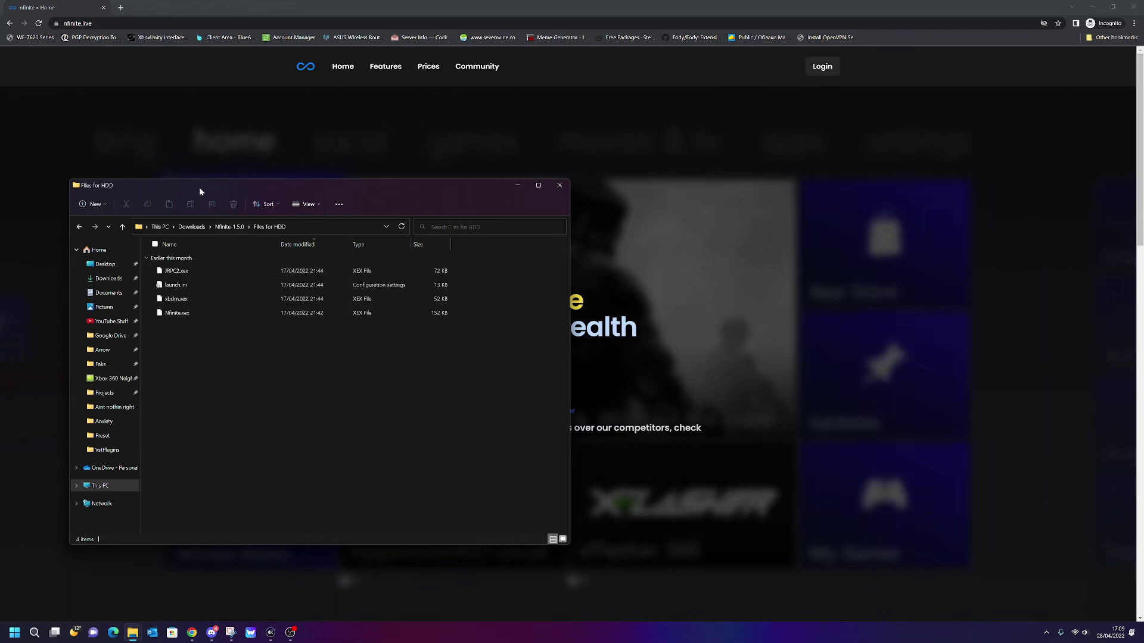
drag(198, 186, 329, 175)
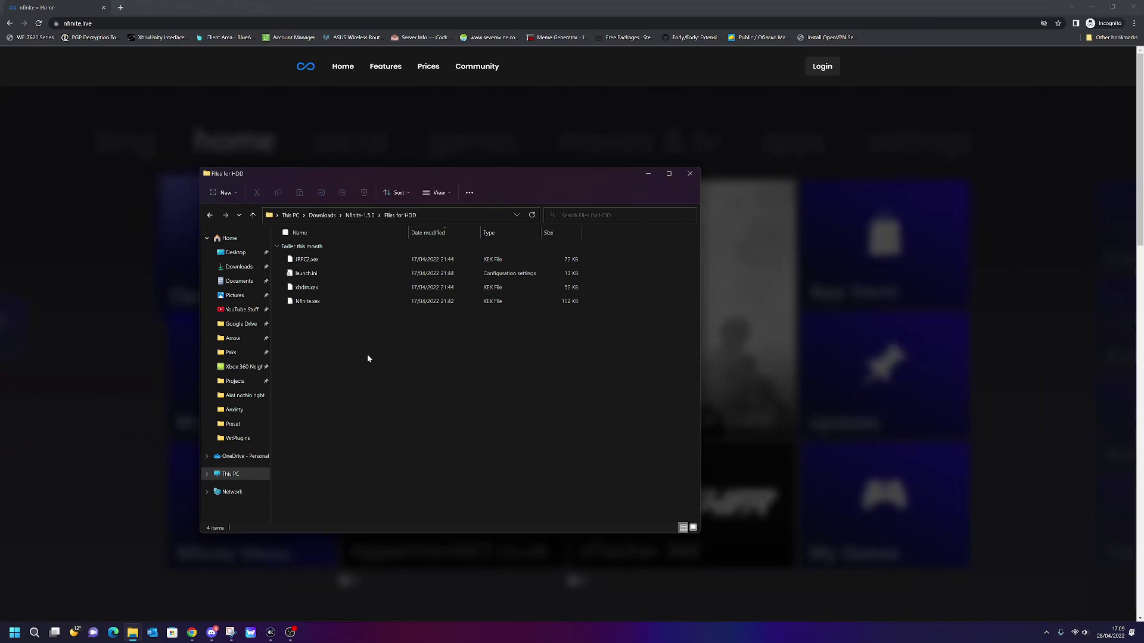
mouse_move(133, 633)
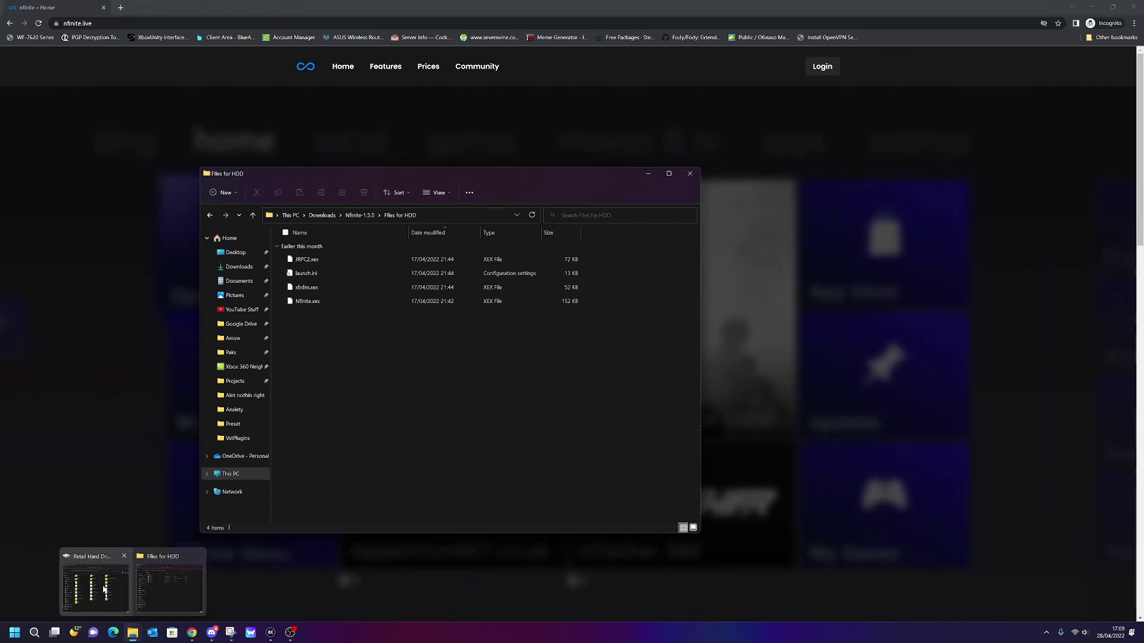
click(97, 581)
drag(321, 173, 792, 168)
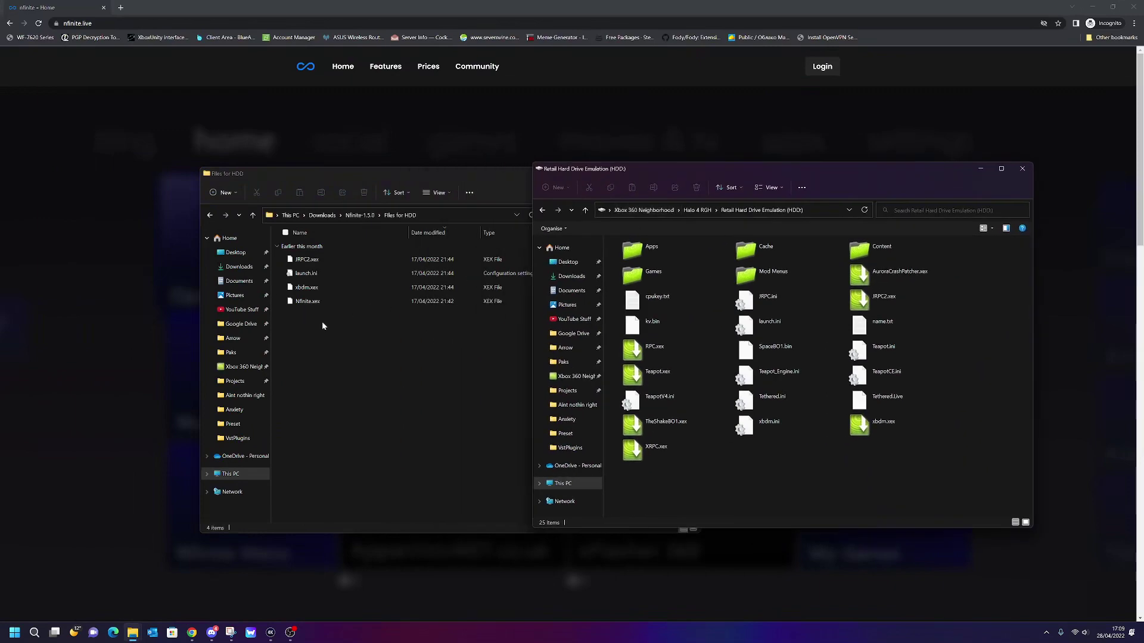
Copy the four HDD files to the console, answering the JRPC2.xex, launch.ini and xbdm.xex prompts
click(322, 324)
mouse_move(322, 324)
mouse_down()
mouse_move(304, 268)
mouse_move(846, 463)
mouse_up()
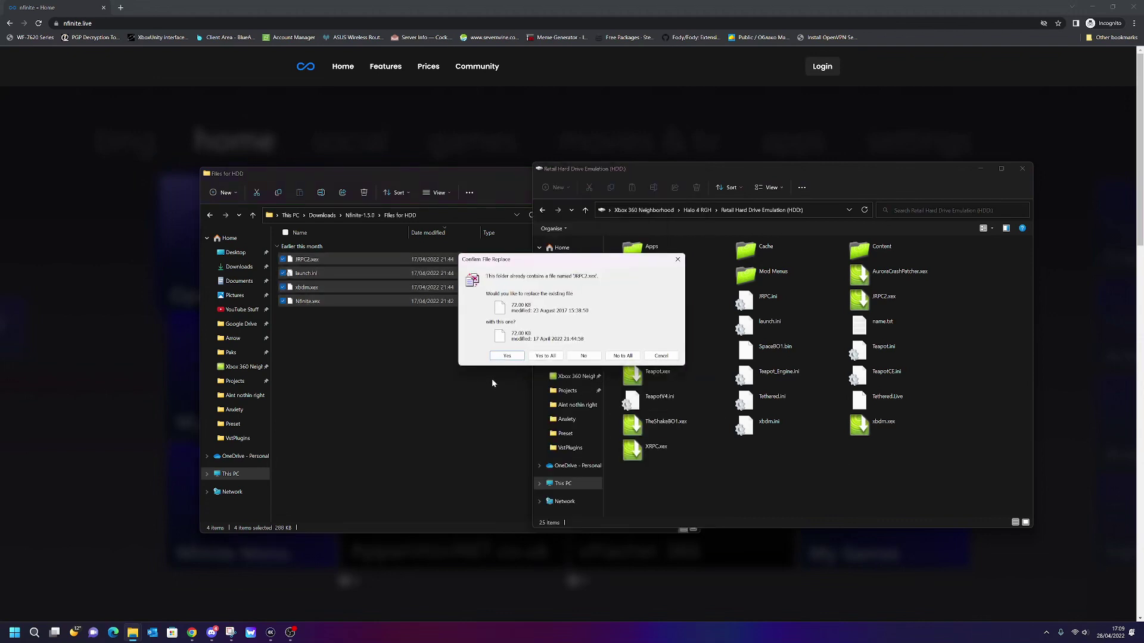
click(584, 357)
click(507, 357)
click(506, 357)
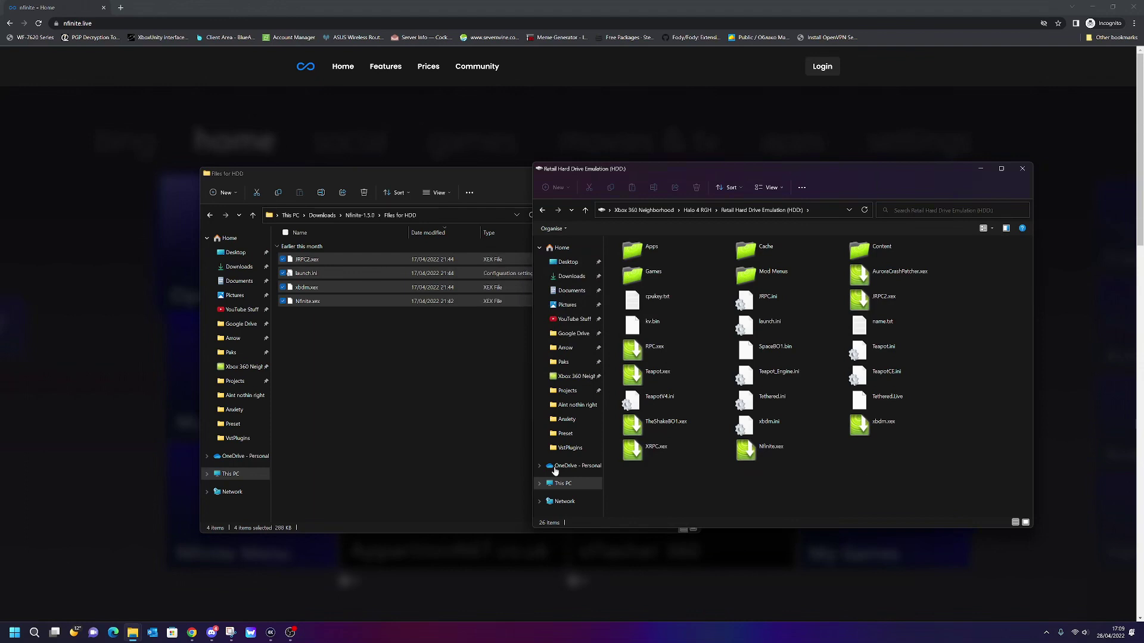
Bring the 4K Capture Utility console feed to the front and move it up and left
click(270, 633)
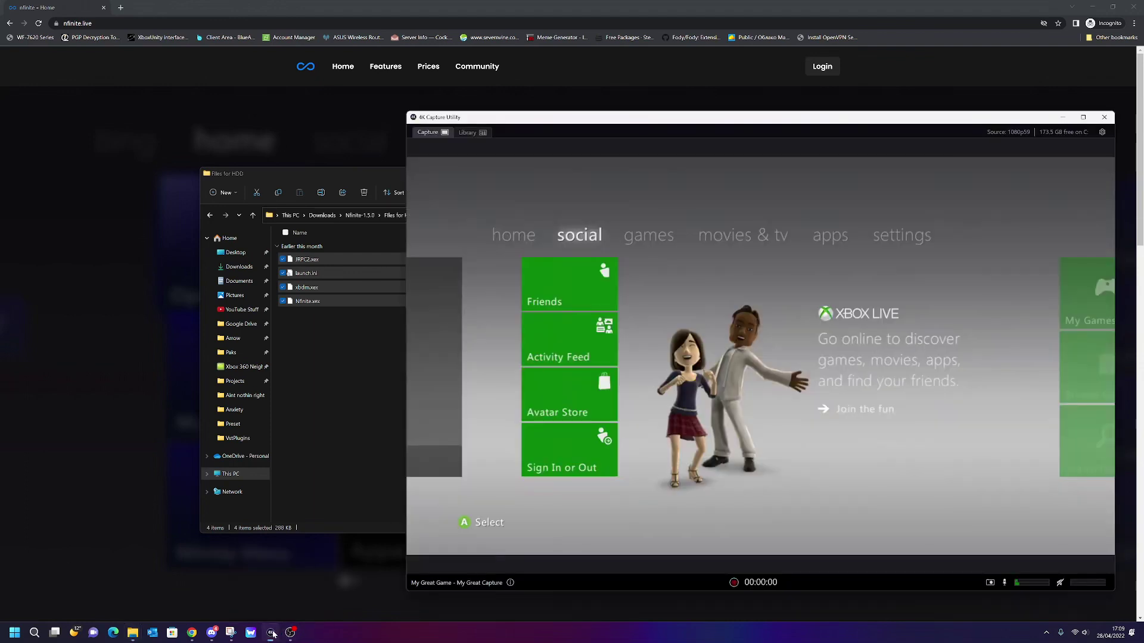
drag(764, 125, 594, 107)
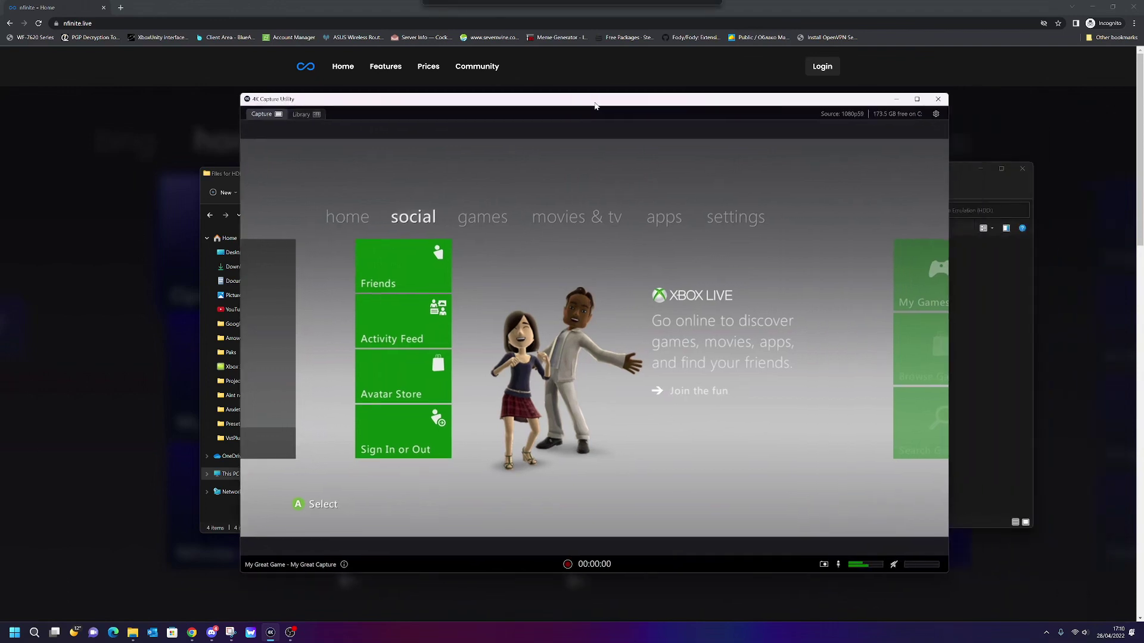